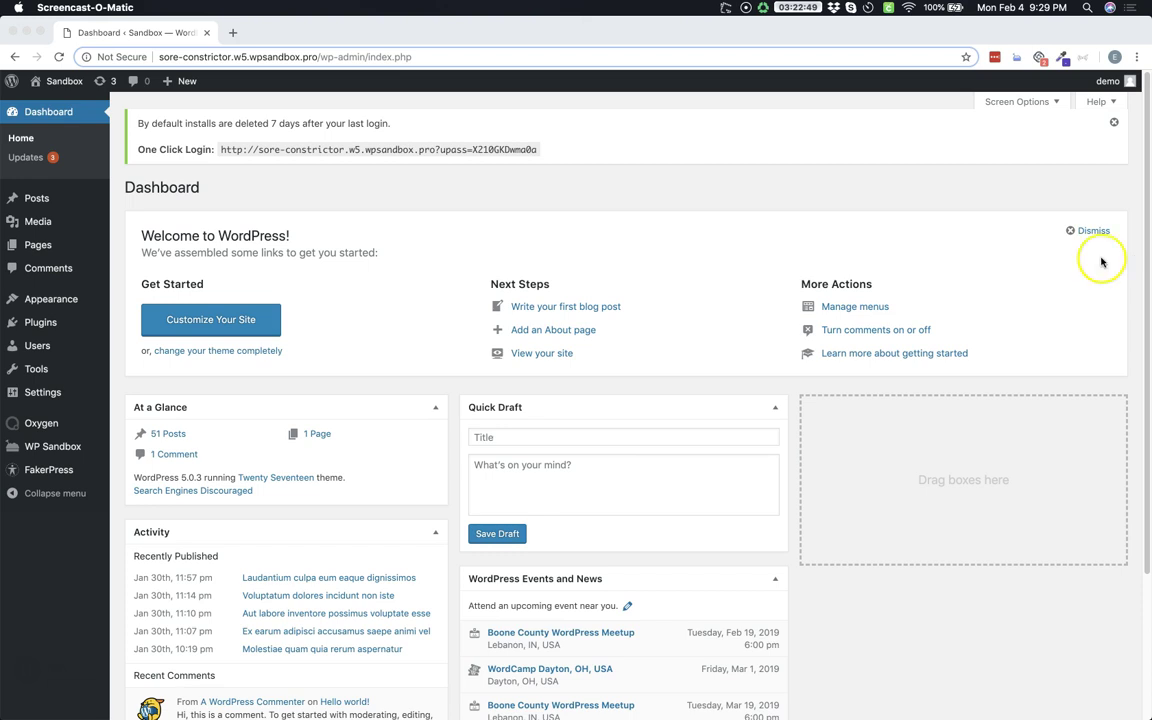
Open Oxygen's Bloat Eliminator settings to review the options for disabling emojis, jQuery Migrate, embeds, Google Fonts and Webfont.js.
left_click(702, 200)
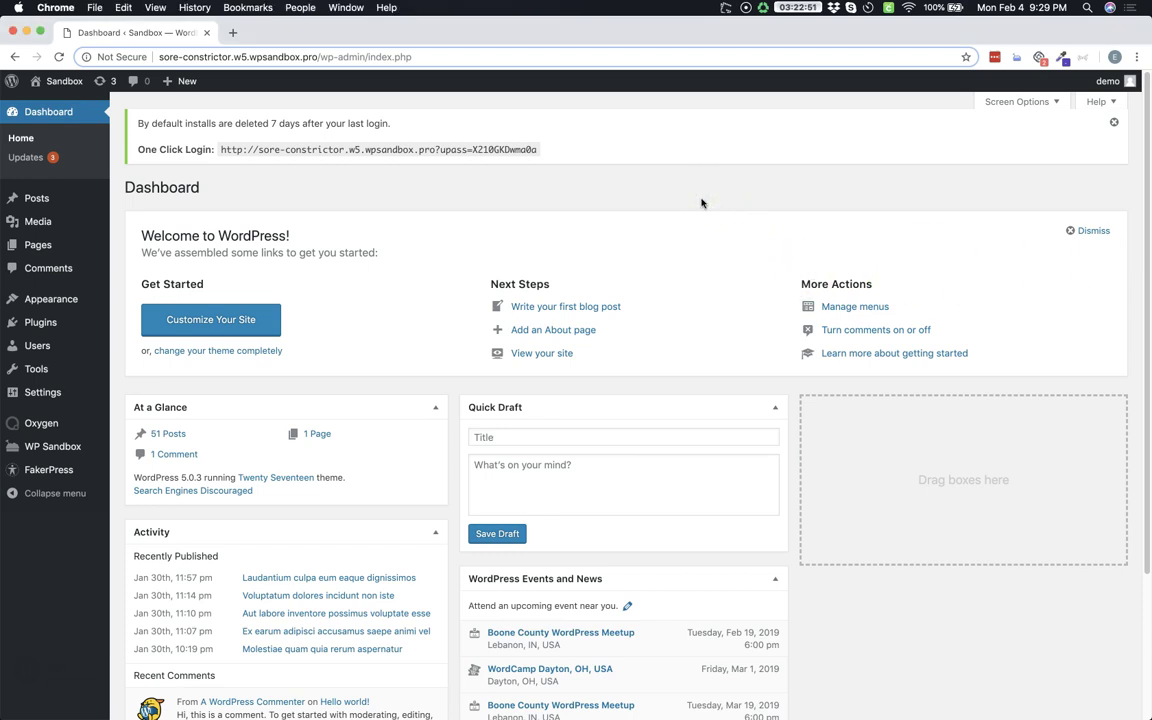
mouse_move(26, 423)
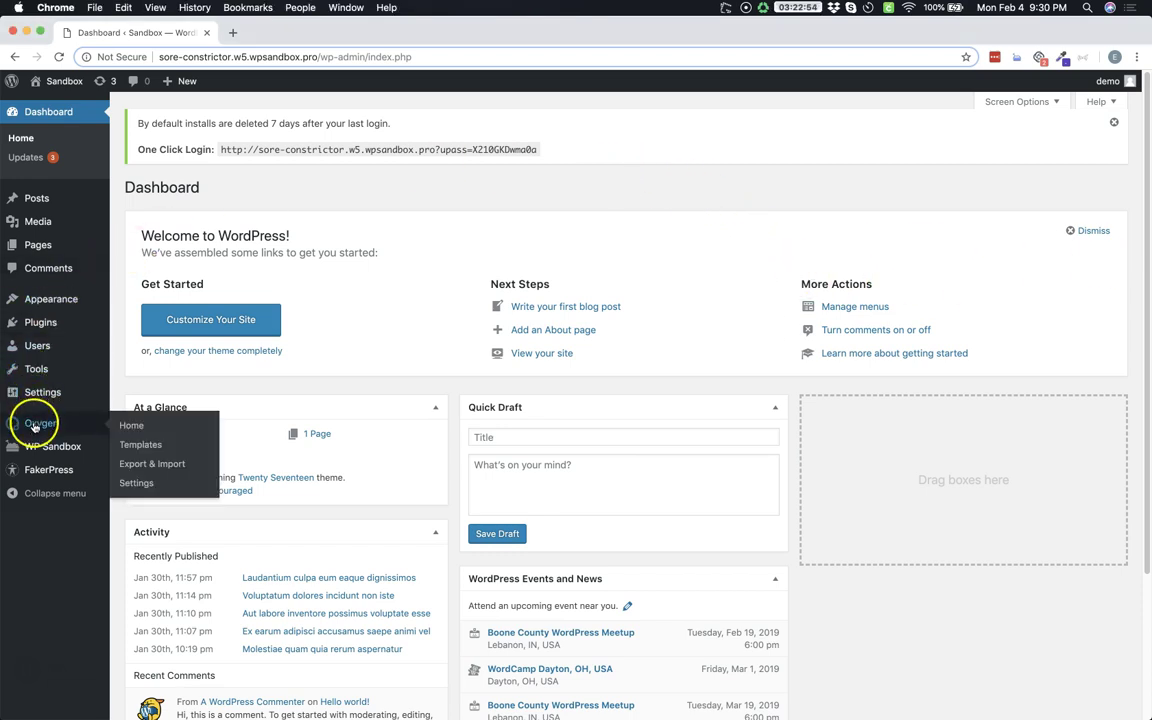
left_click(139, 483)
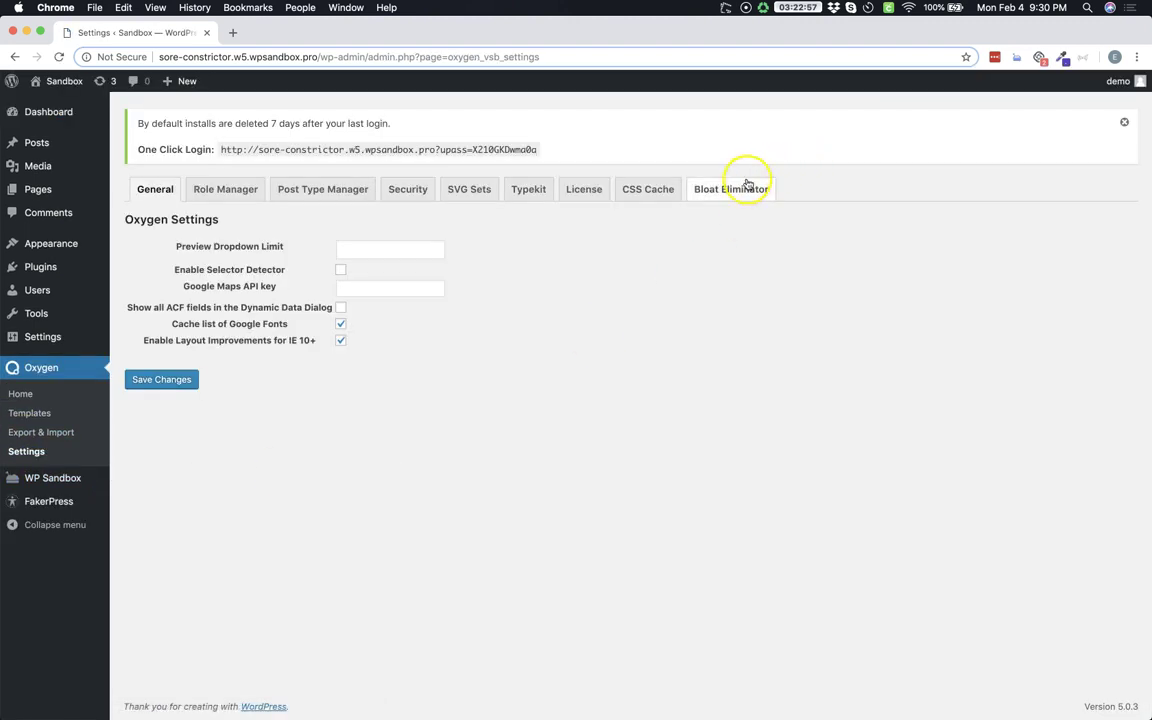
left_click(740, 192)
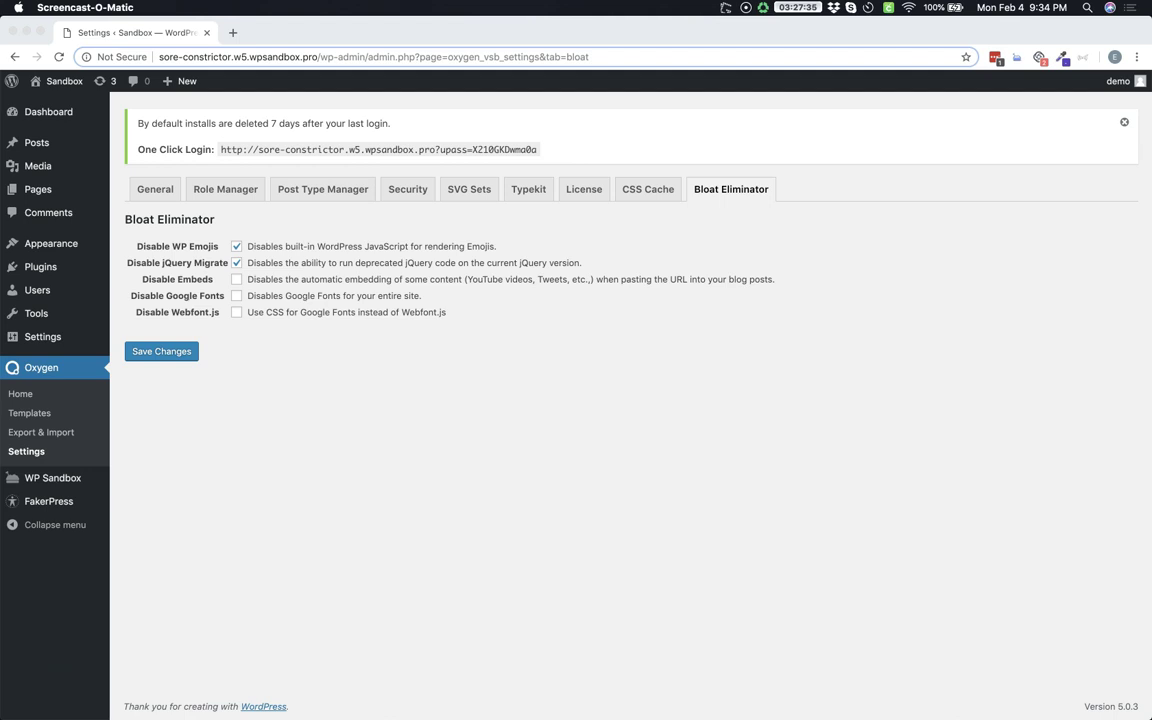
Open Sample Page from the site's page list and load it in the Oxygen visual editor.
left_click(36, 192)
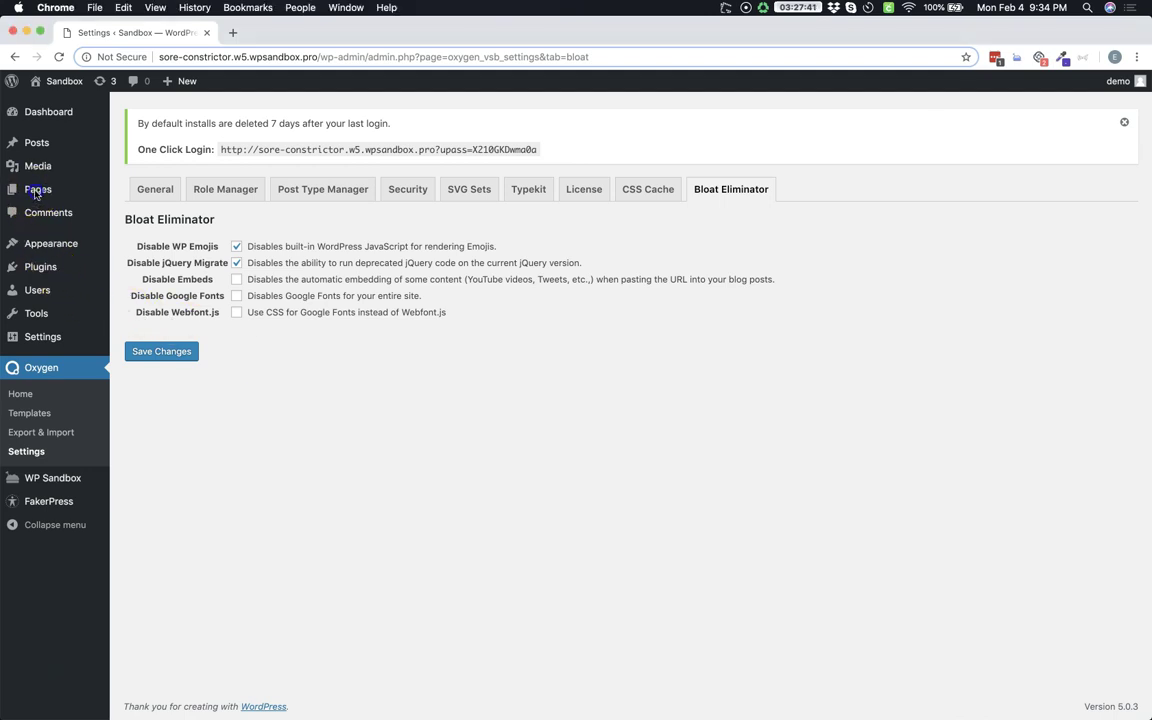
left_click(36, 192)
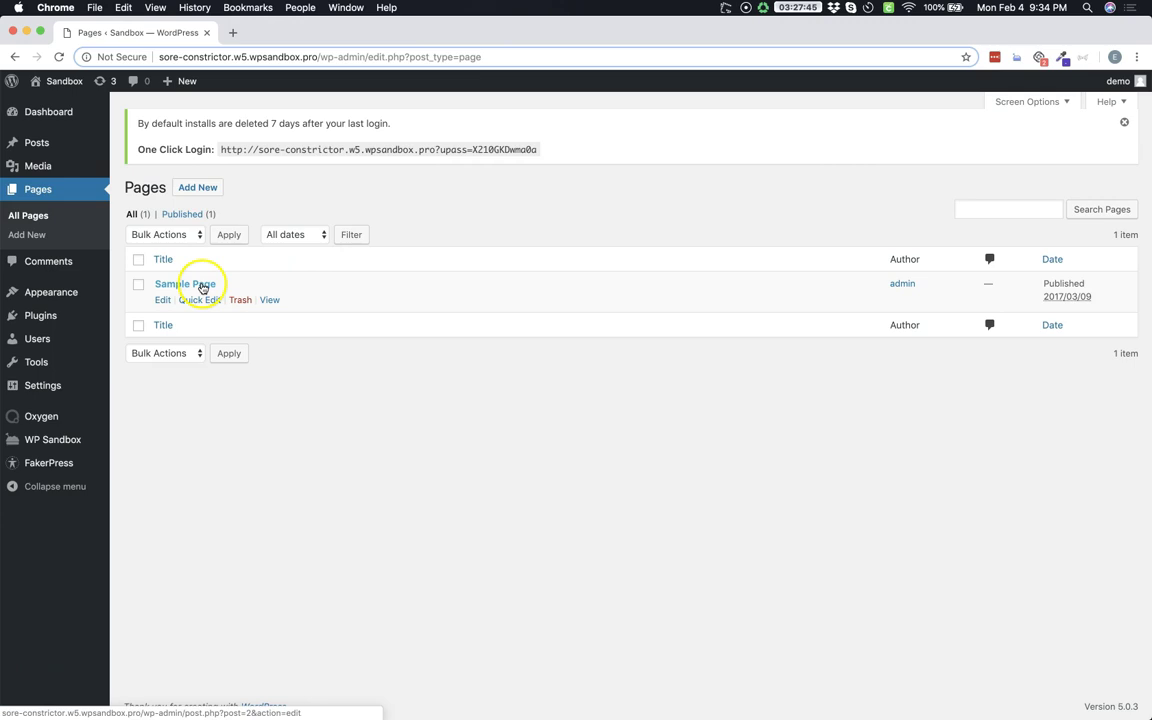
left_click(203, 287)
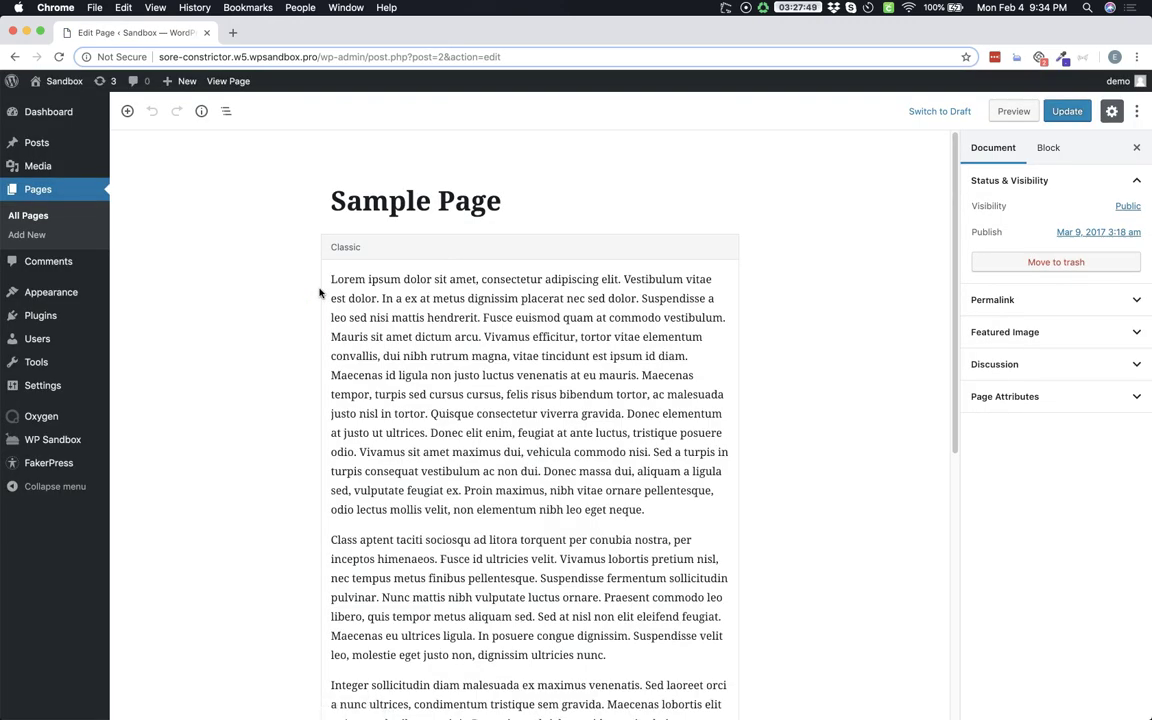
scroll(320, 292, "down", 5)
left_click(540, 564)
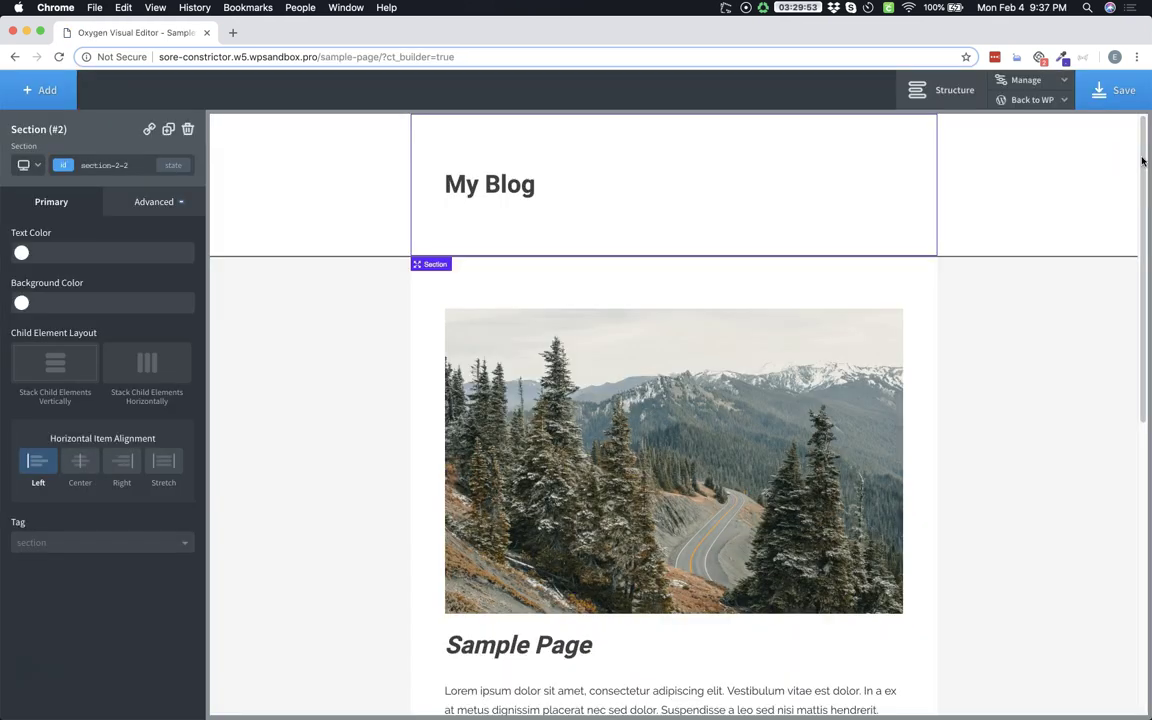
Open the Fonts section of the global styles and expand the weight options for the display font.
left_click(1024, 79)
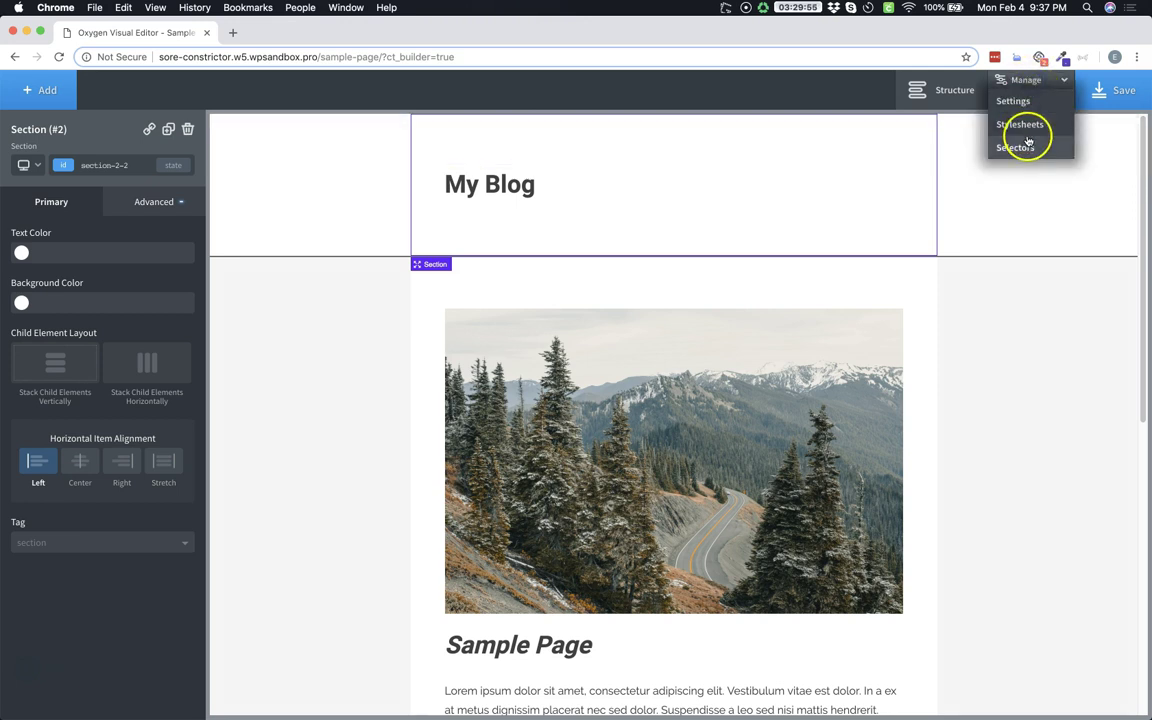
left_click(1018, 104)
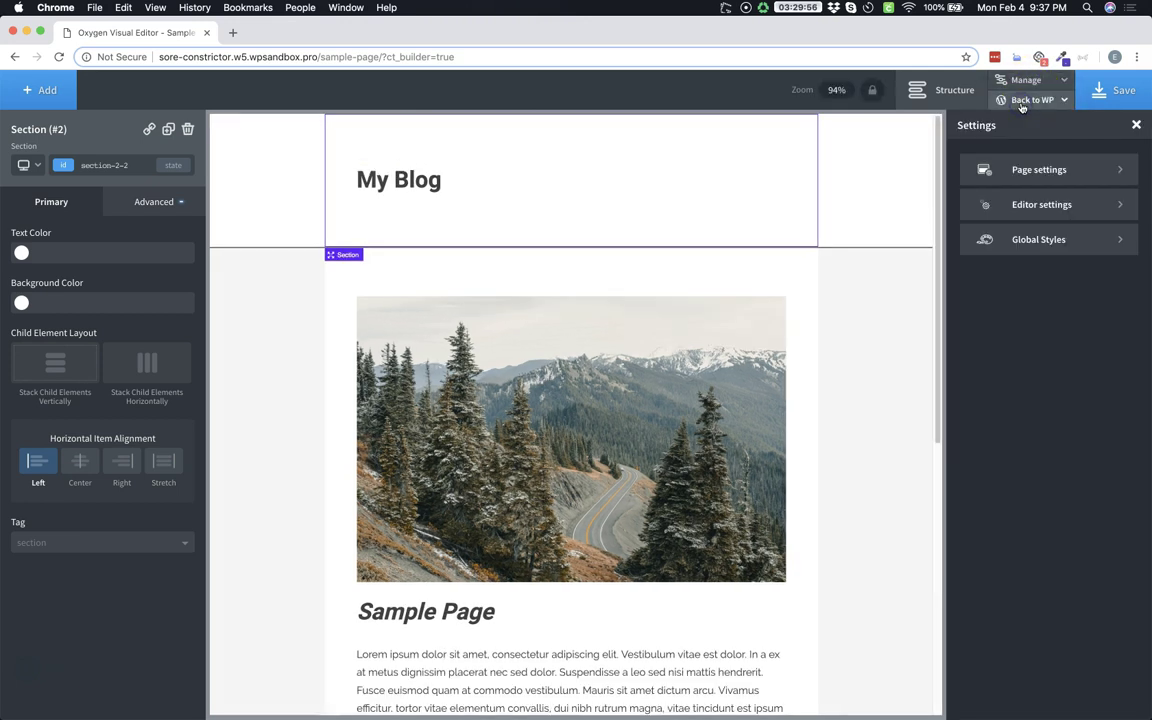
left_click(1033, 240)
left_click(1030, 236)
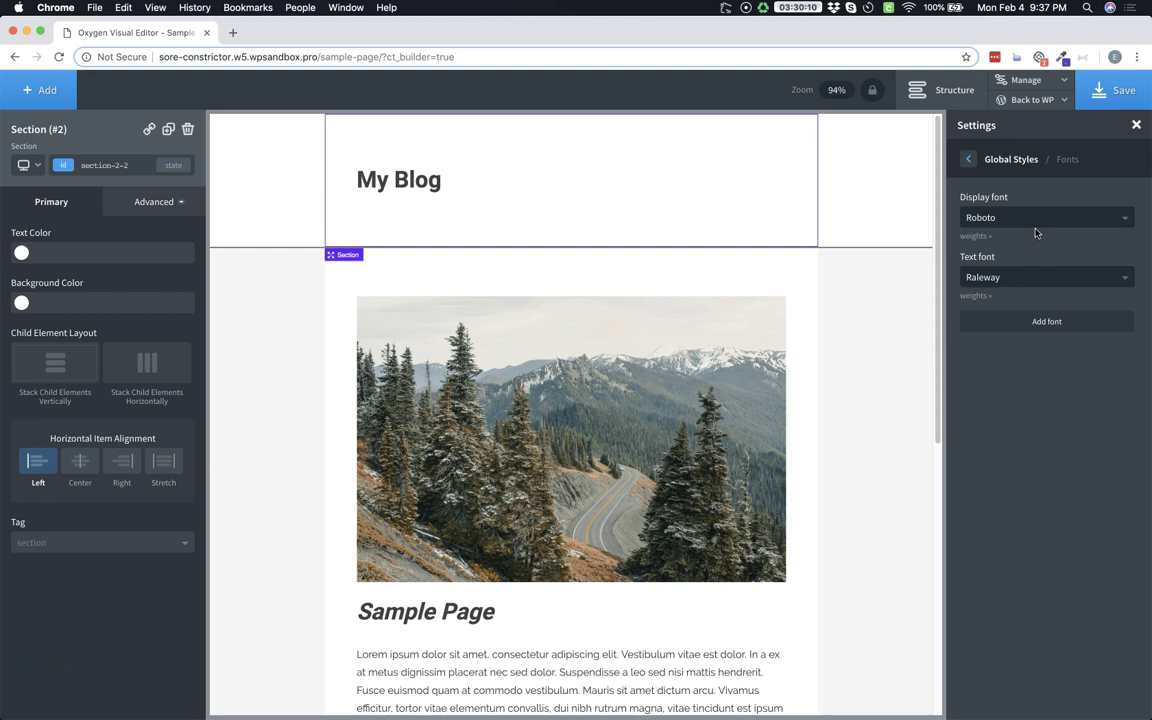
left_click(983, 239)
left_click(981, 239)
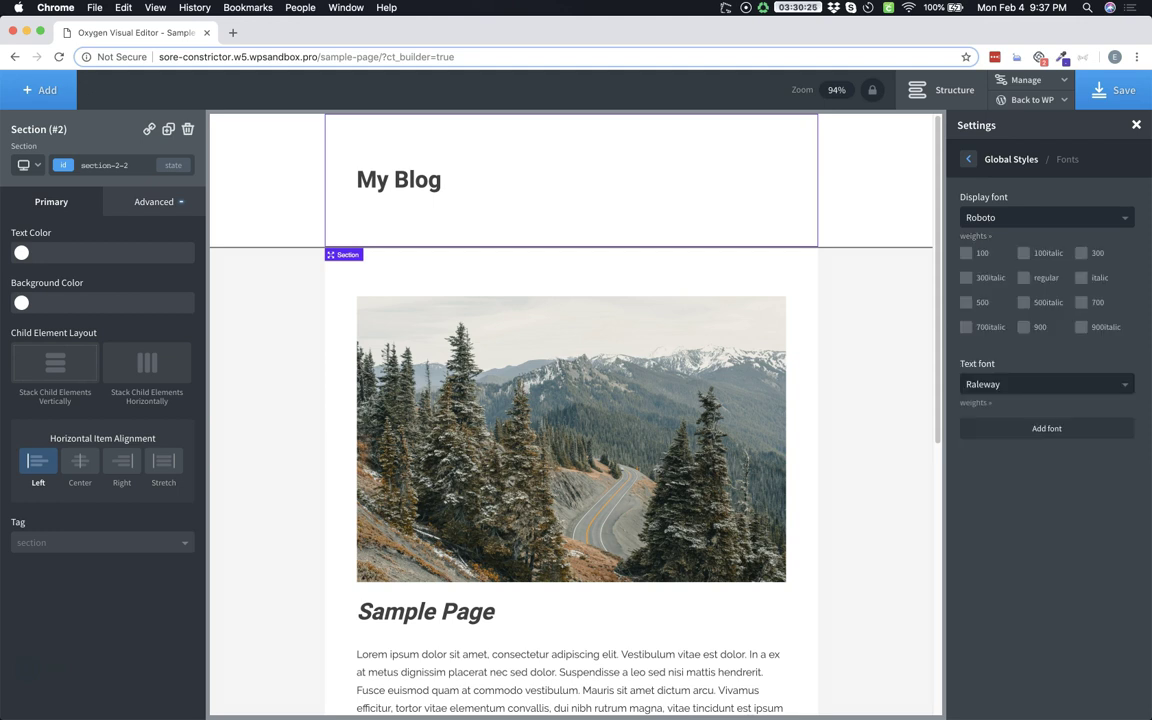
left_click(1111, 229)
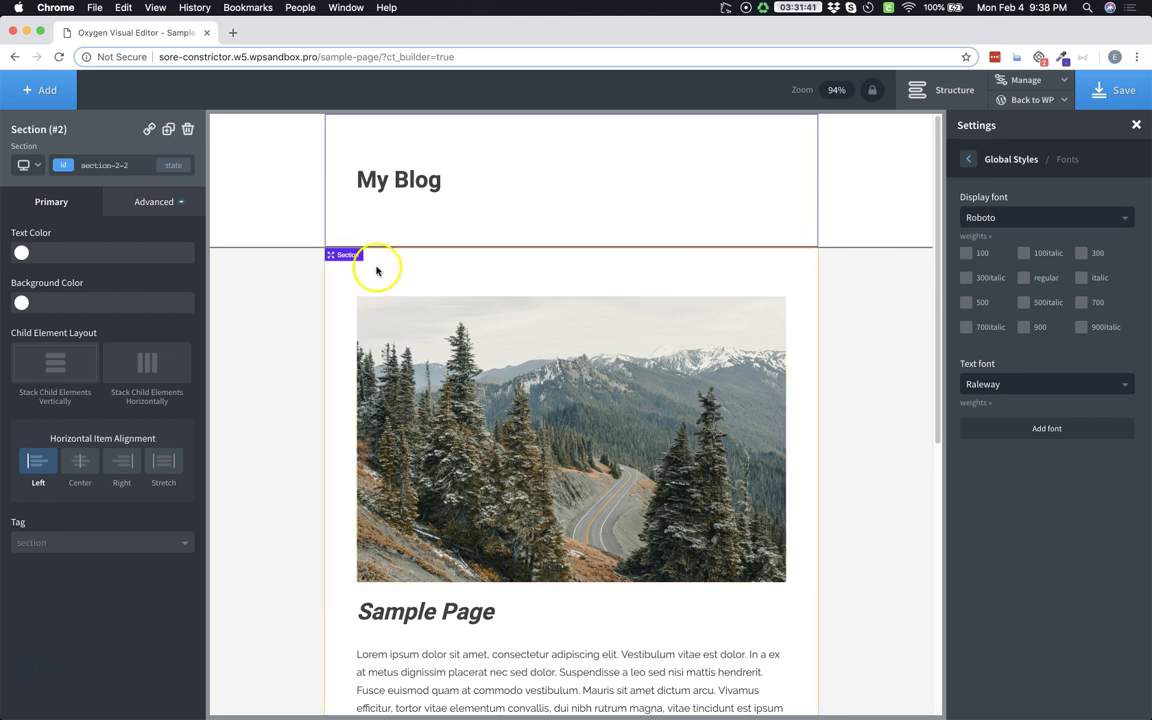
Set the font style of the "My Blog" heading to italic in its typography settings.
left_click(380, 181)
left_click(159, 203)
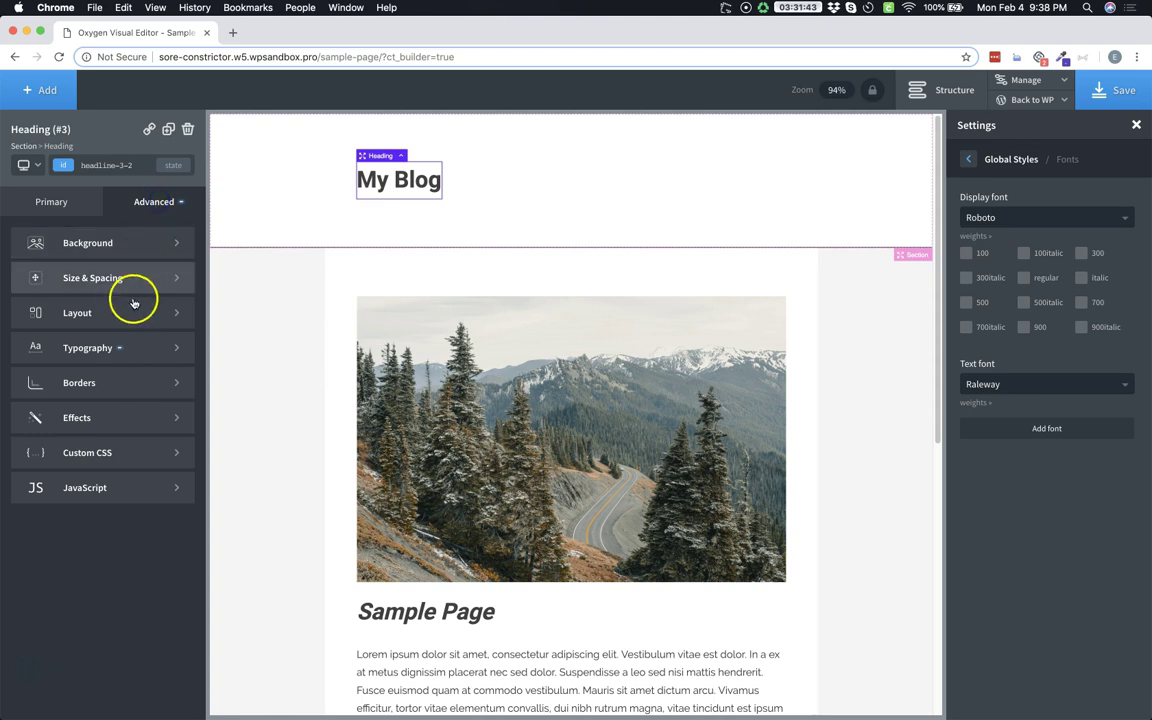
left_click(116, 343)
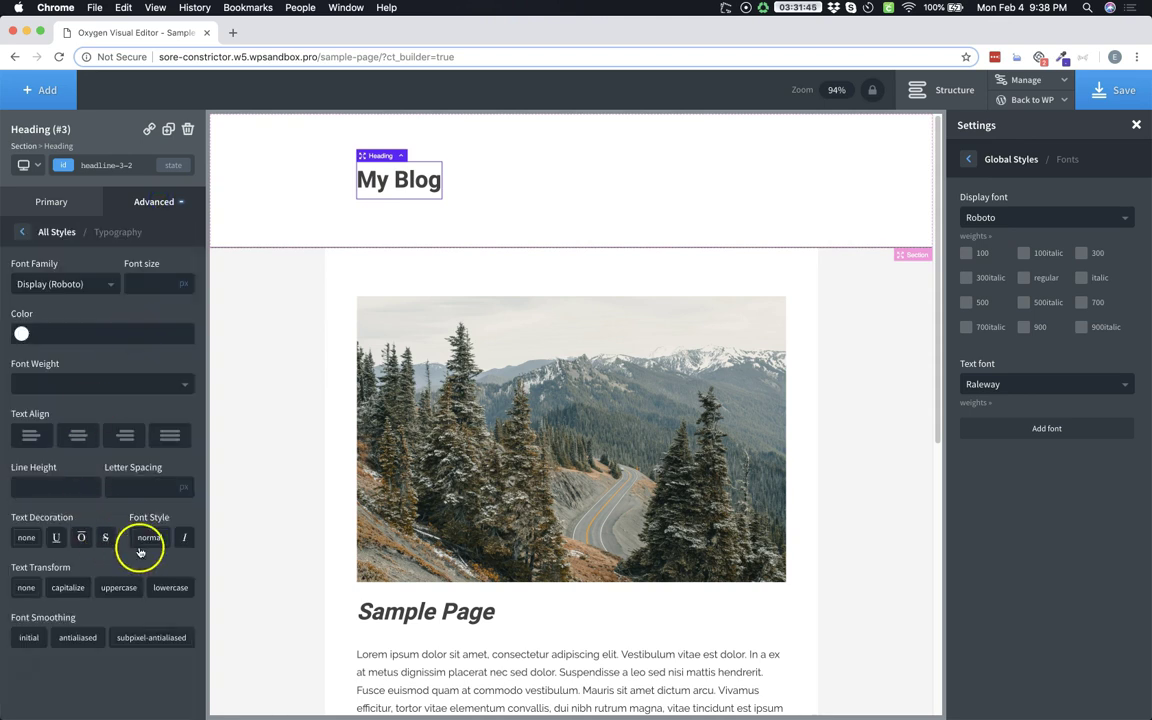
left_click(185, 538)
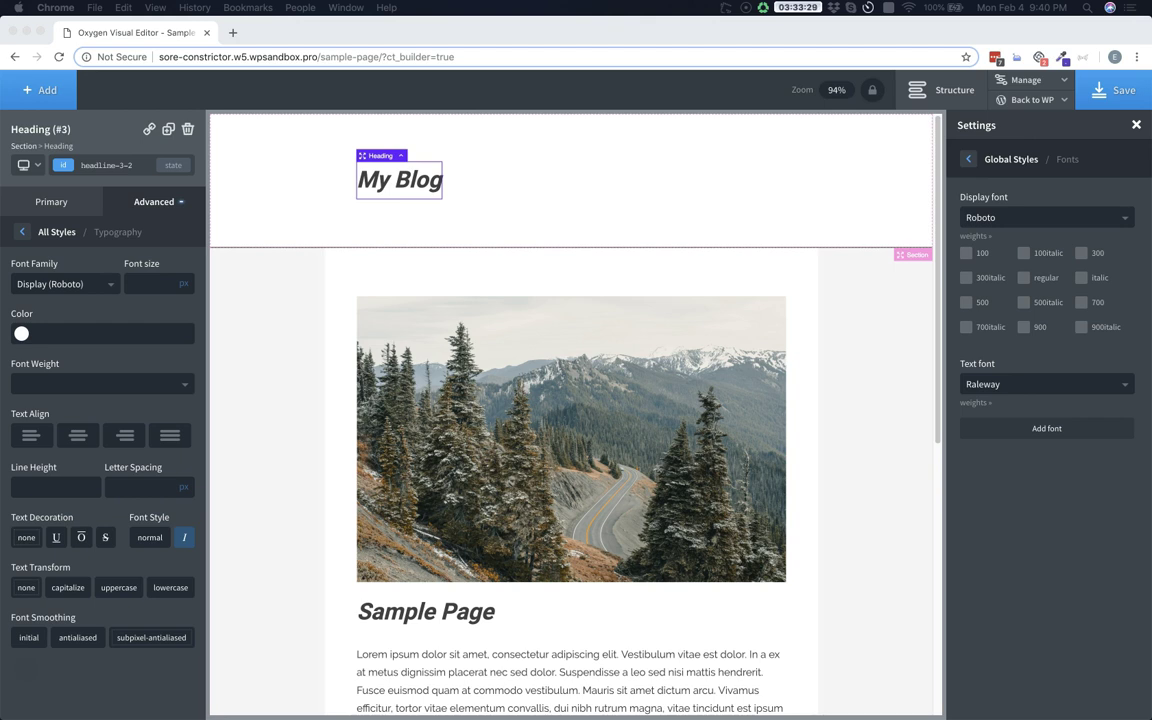
Switch the source of the mountain road image above the Sample Page title from Image URL to Media Library.
left_click(591, 437)
left_click(579, 428)
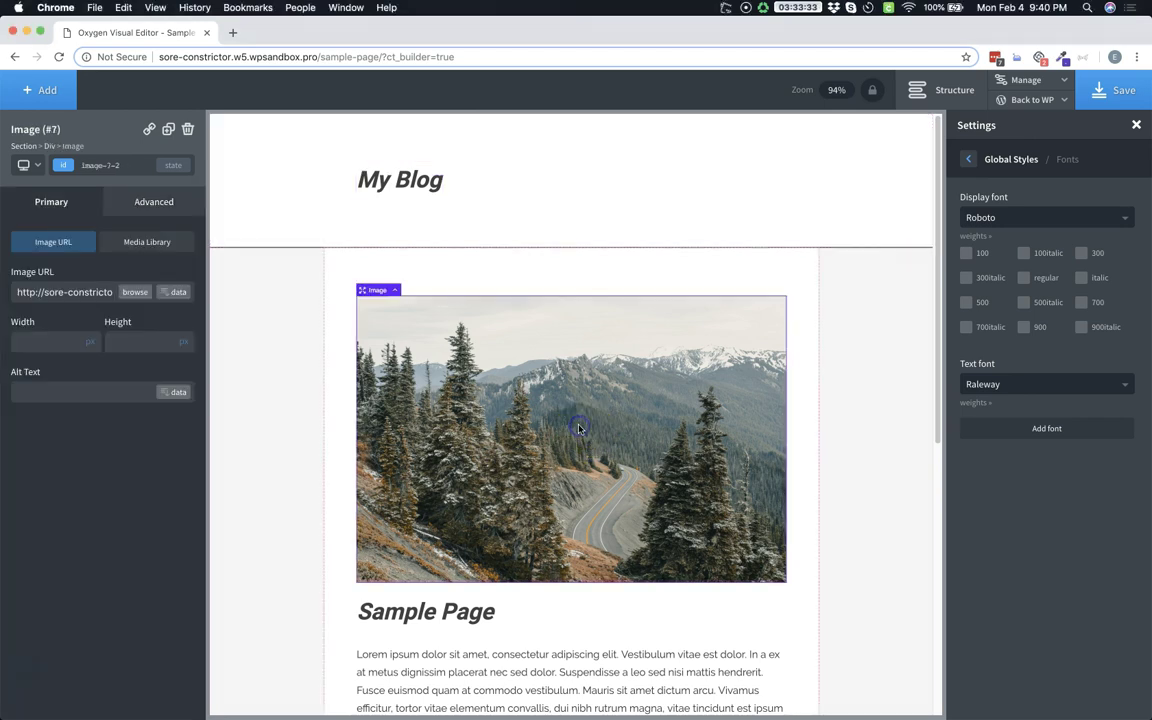
left_click(55, 288)
left_click(80, 290)
left_click(20, 288)
left_click(147, 250)
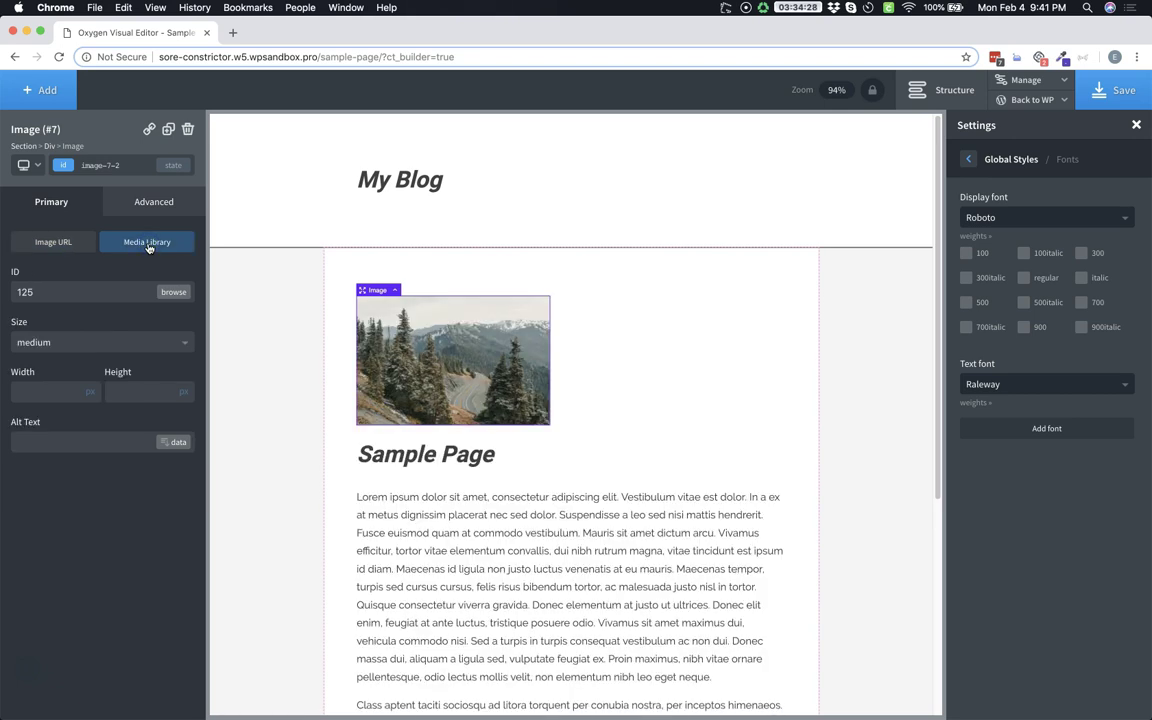
Choose cold-conifer-evergreen-972391.jpg from the media library for the selected image element.
left_click(26, 290)
left_click(173, 291)
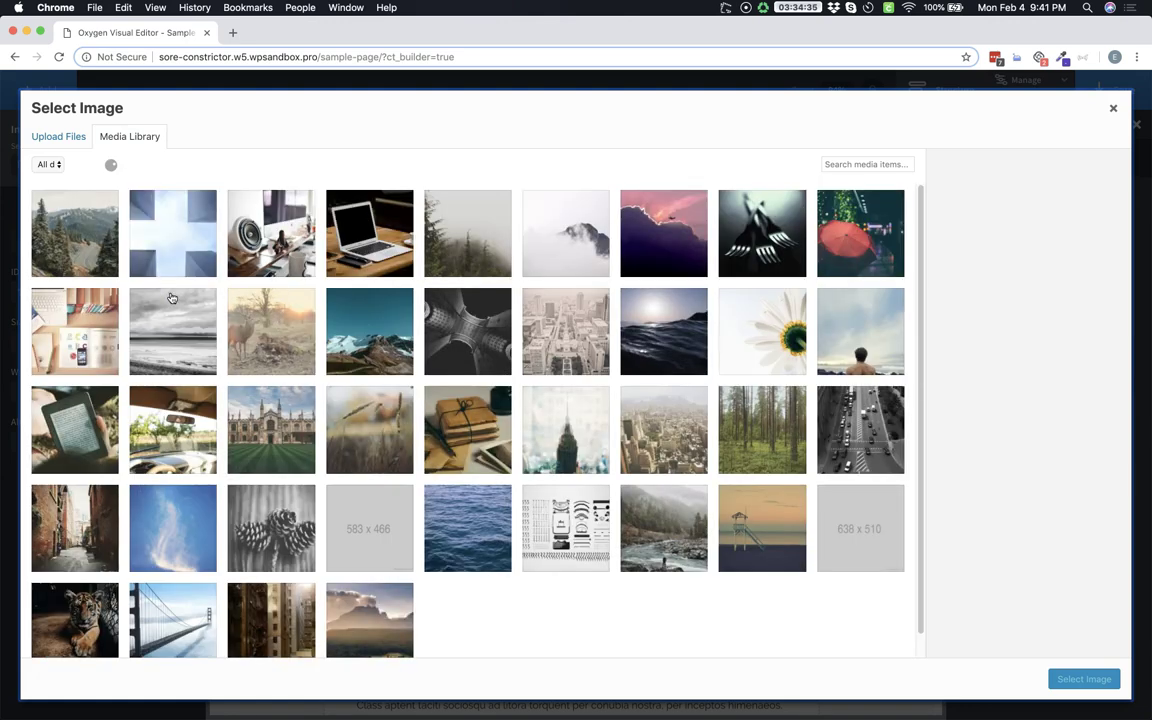
left_click(72, 250)
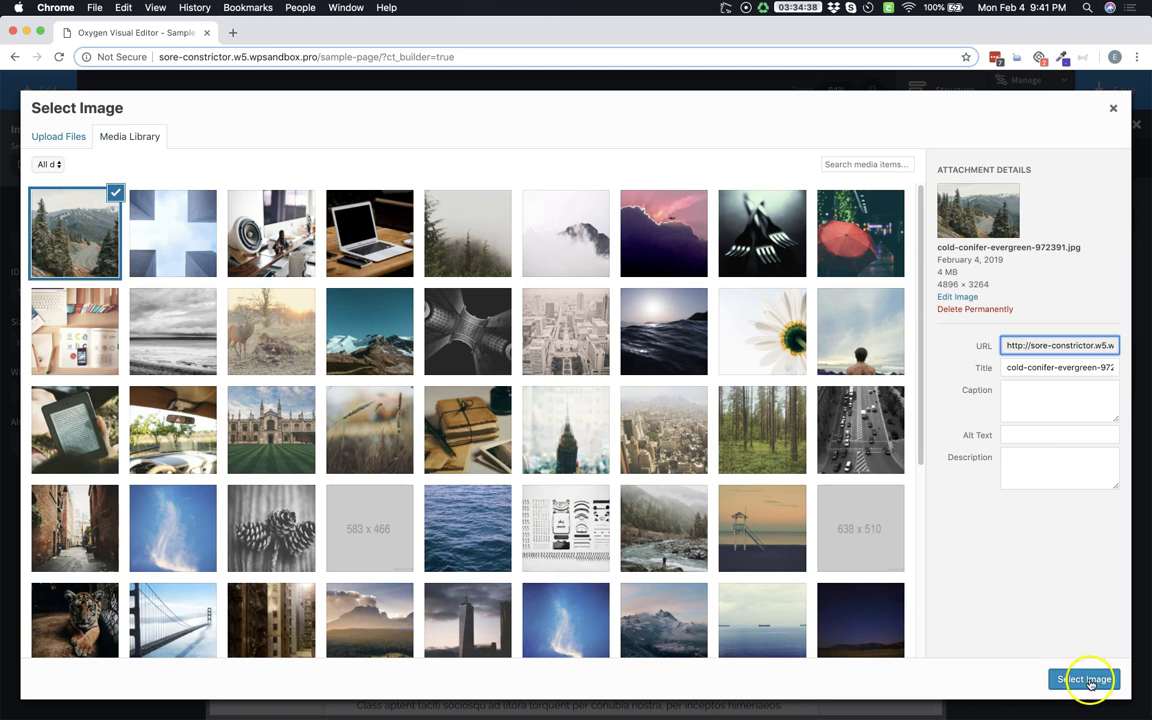
left_click(1085, 679)
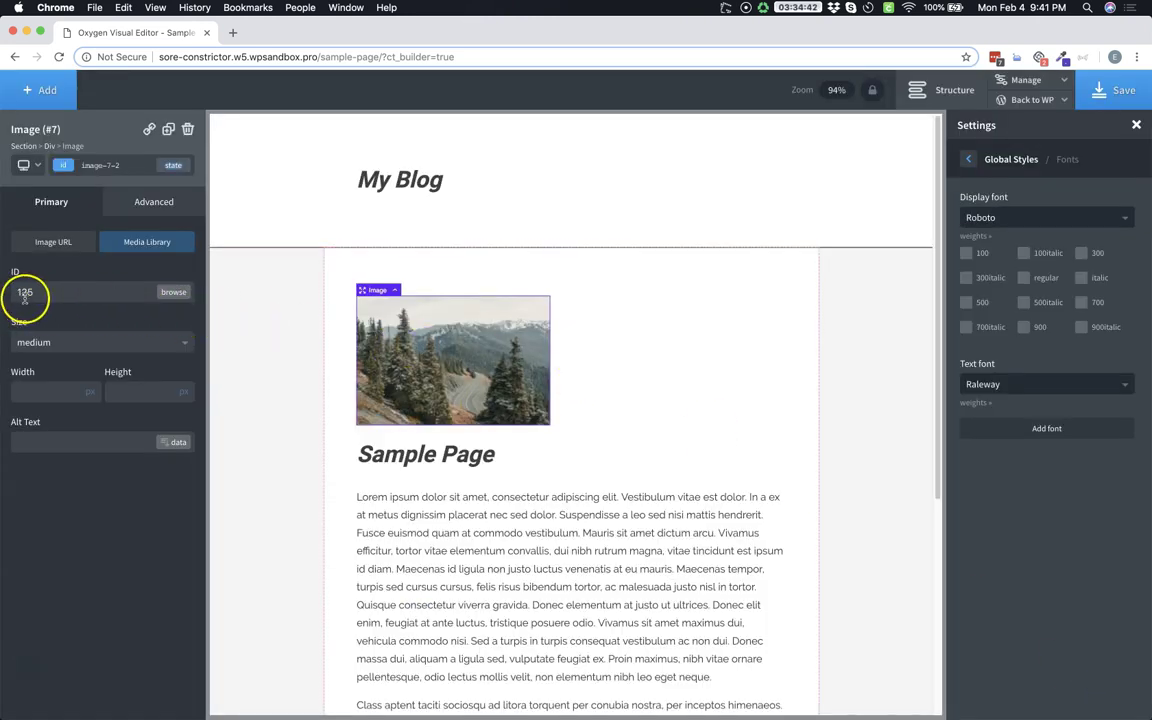
Set the mountain road image's size to large and reopen its list of available sizes.
left_click(170, 342)
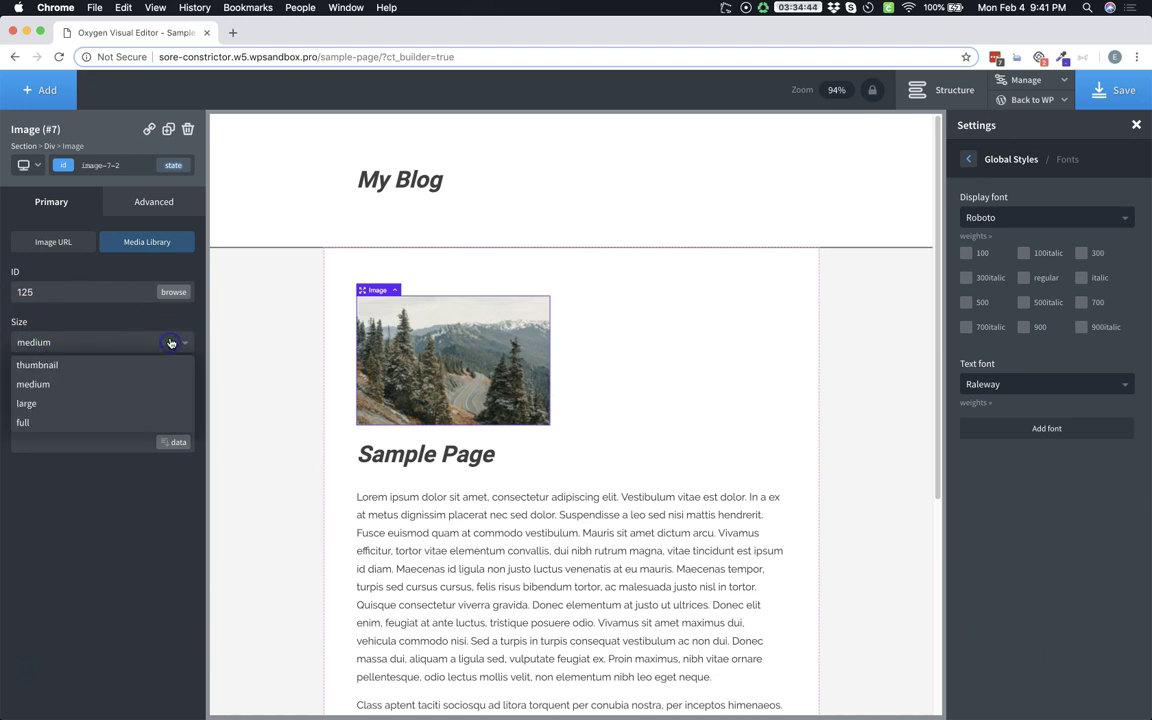
left_click(33, 402)
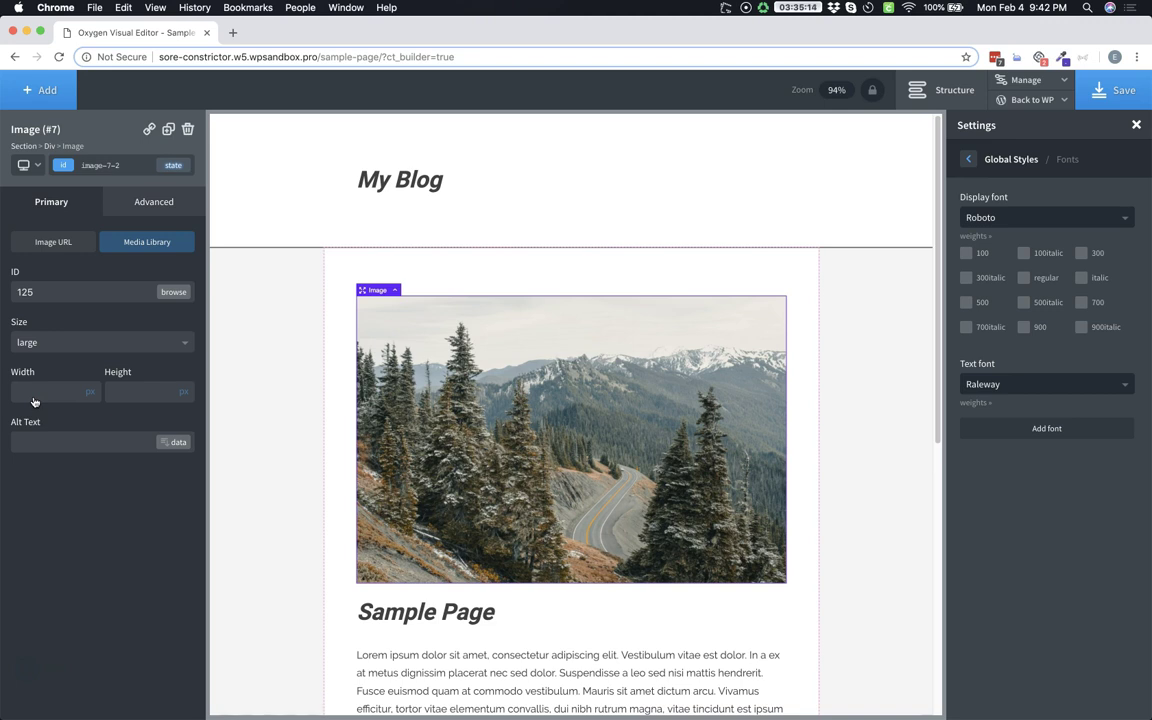
left_click(40, 394)
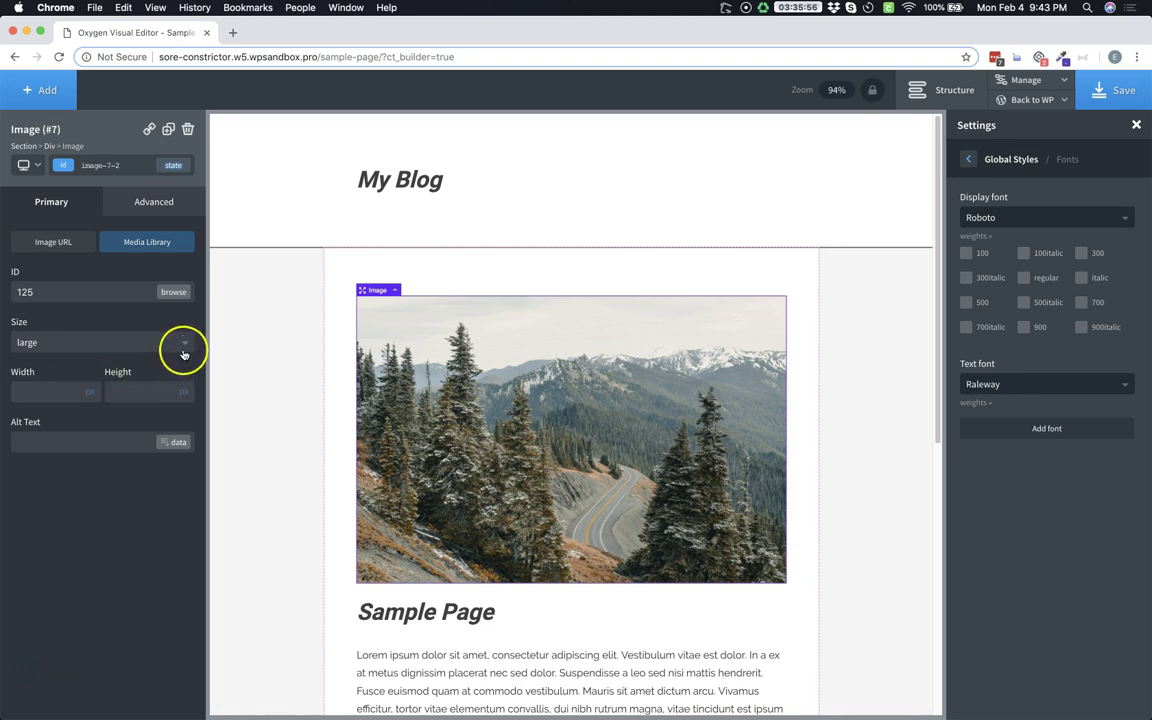
left_click(184, 347)
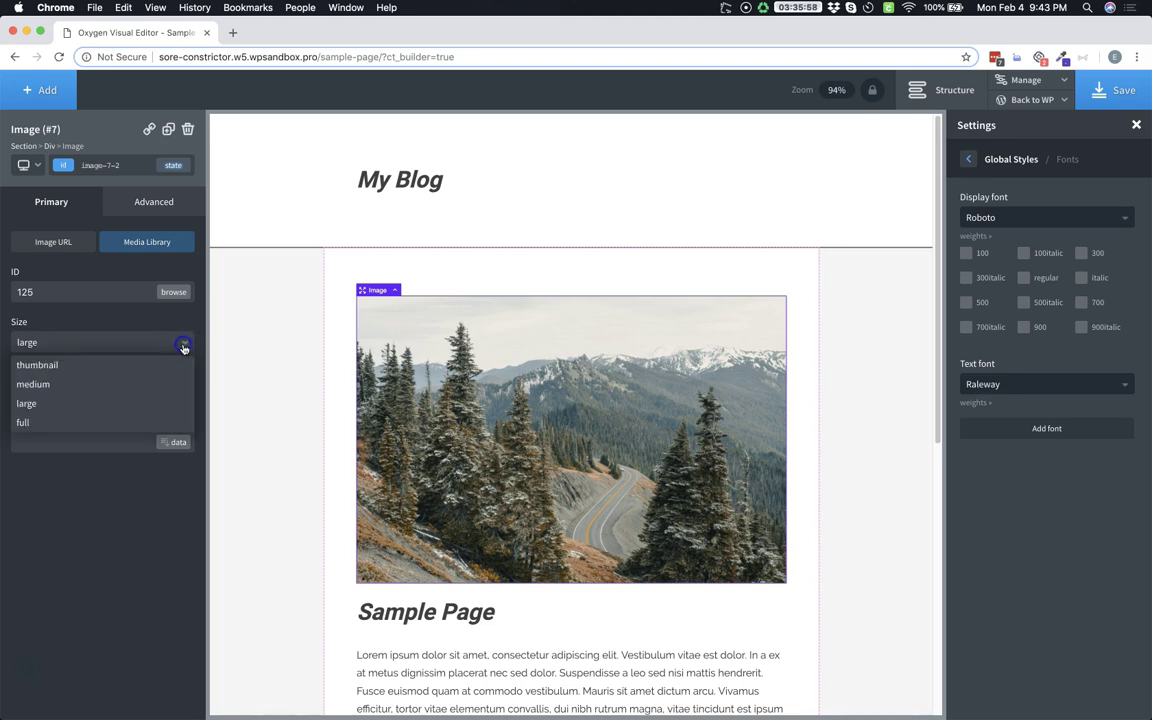